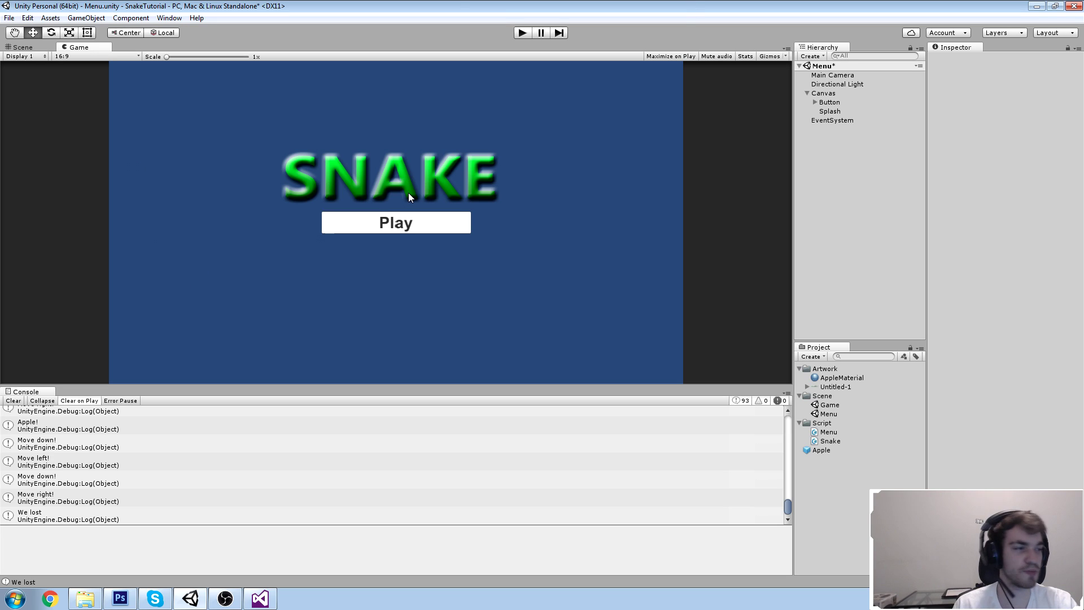
# Bring up Build Settings and move the dialog aside to reveal the logo.
pyautogui.click(9, 18)
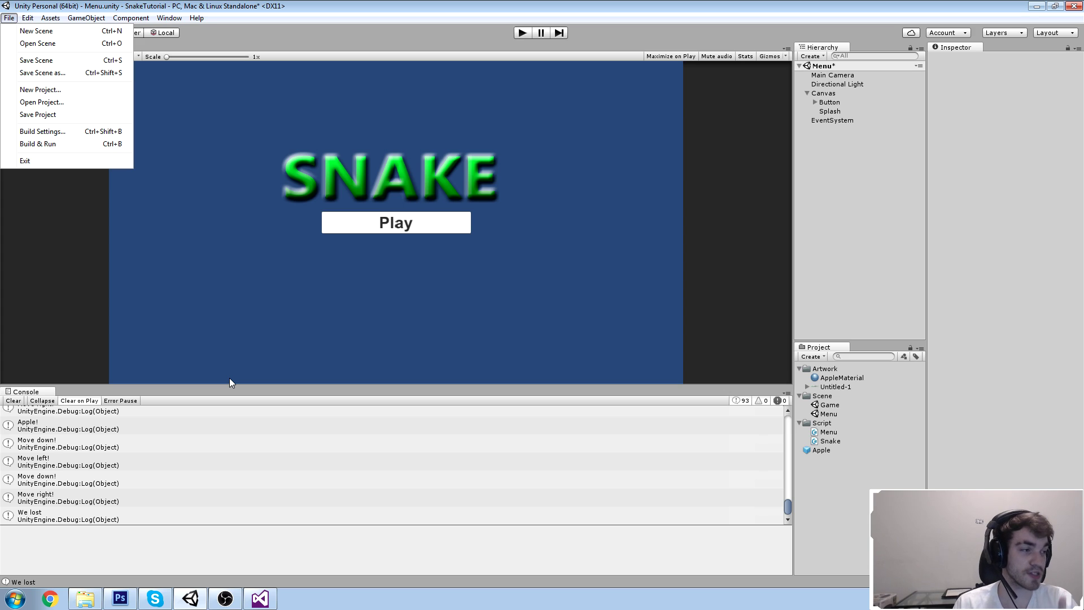
pyautogui.click(66, 132)
pyautogui.moveTo(464, 84); pyautogui.dragTo(575, 105)
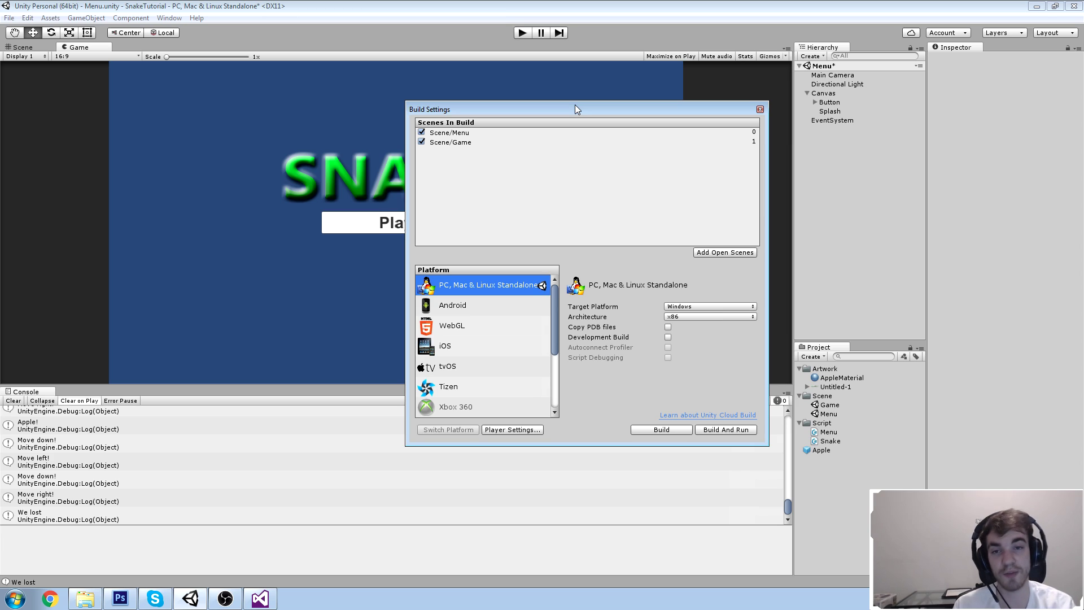
# Review the Android, PC, Mac & Linux Standalone and WebGL build options.
pyautogui.click(493, 306)
pyautogui.scroll(-5, 496, 306)
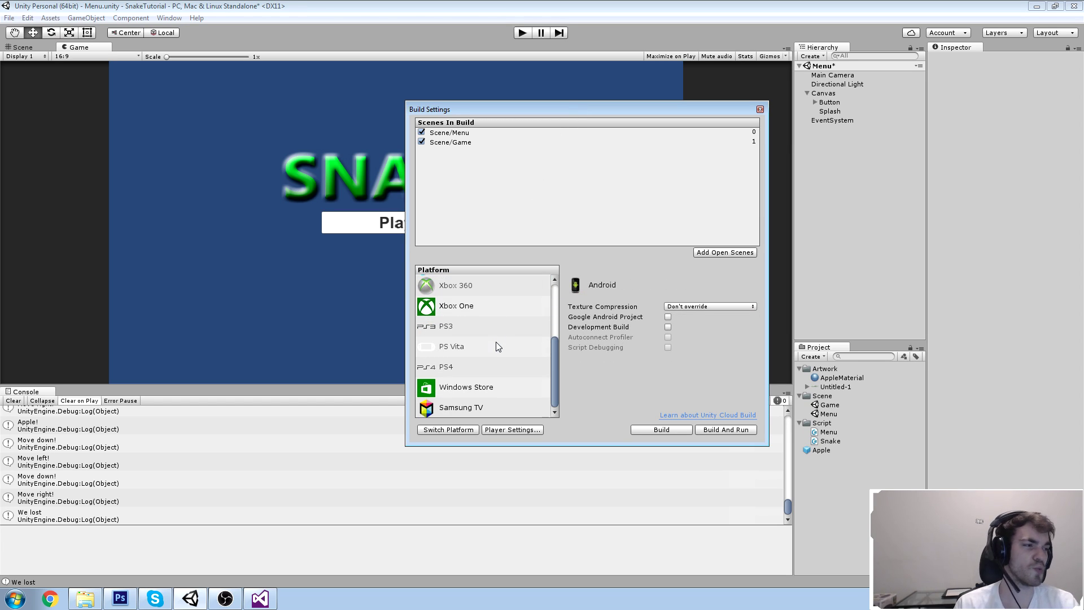
pyautogui.scroll(5, 496, 341)
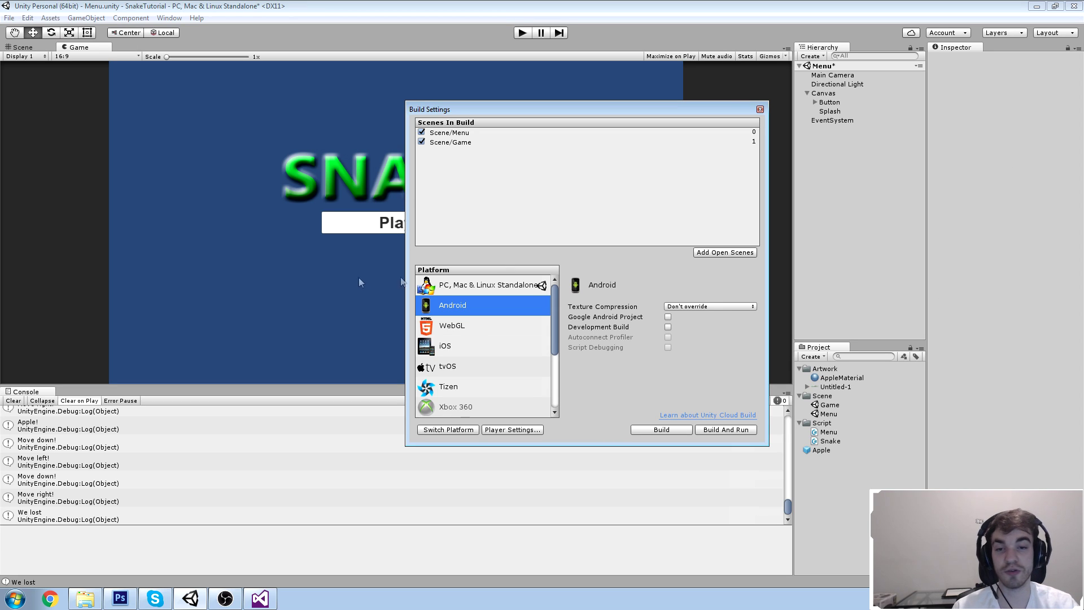
pyautogui.click(504, 286)
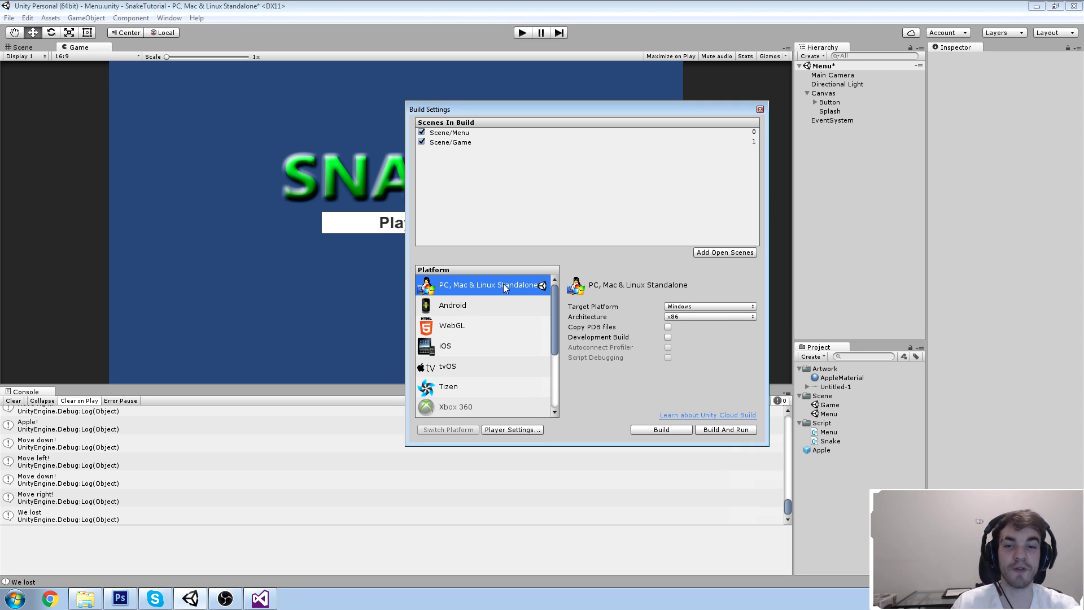
pyautogui.click(532, 307)
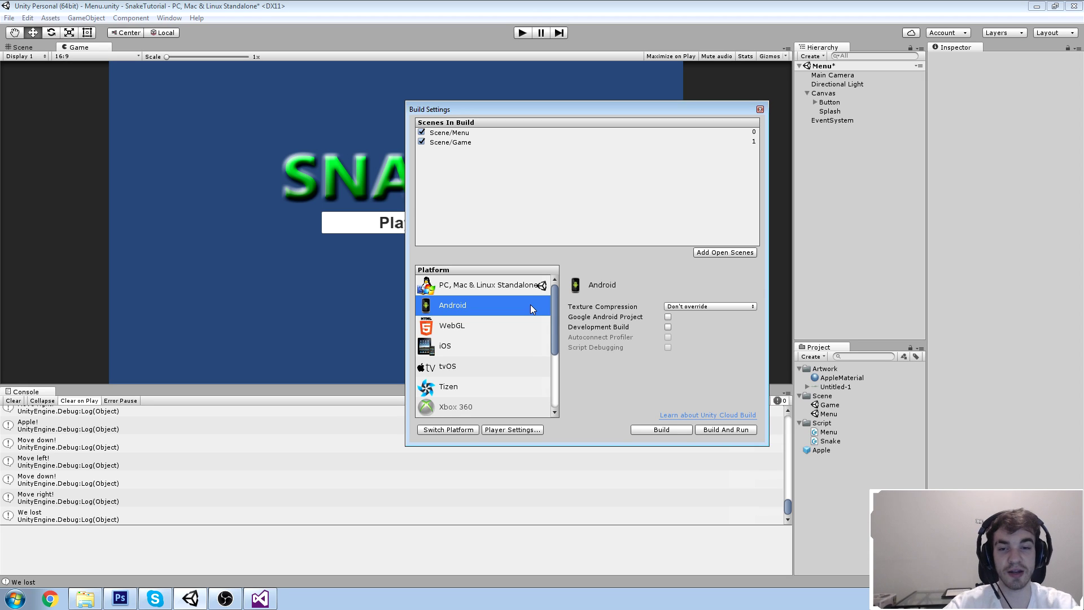
pyautogui.click(516, 332)
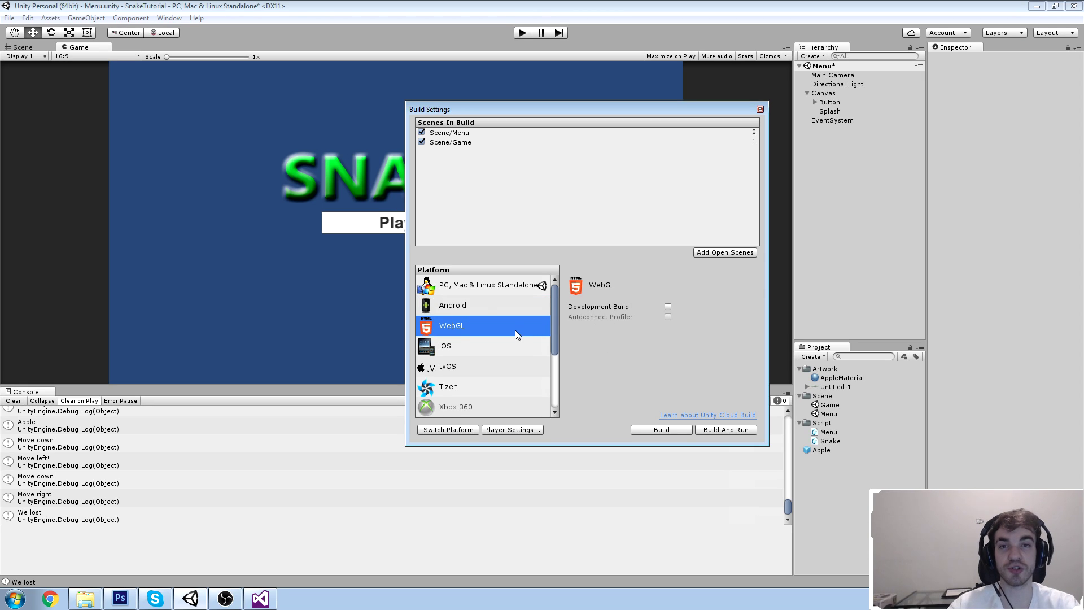
# Browse the iOS, tvOS, Tizen, WebGL and Xbox 360 options, ending on iOS.
pyautogui.click(490, 306)
pyautogui.click(492, 342)
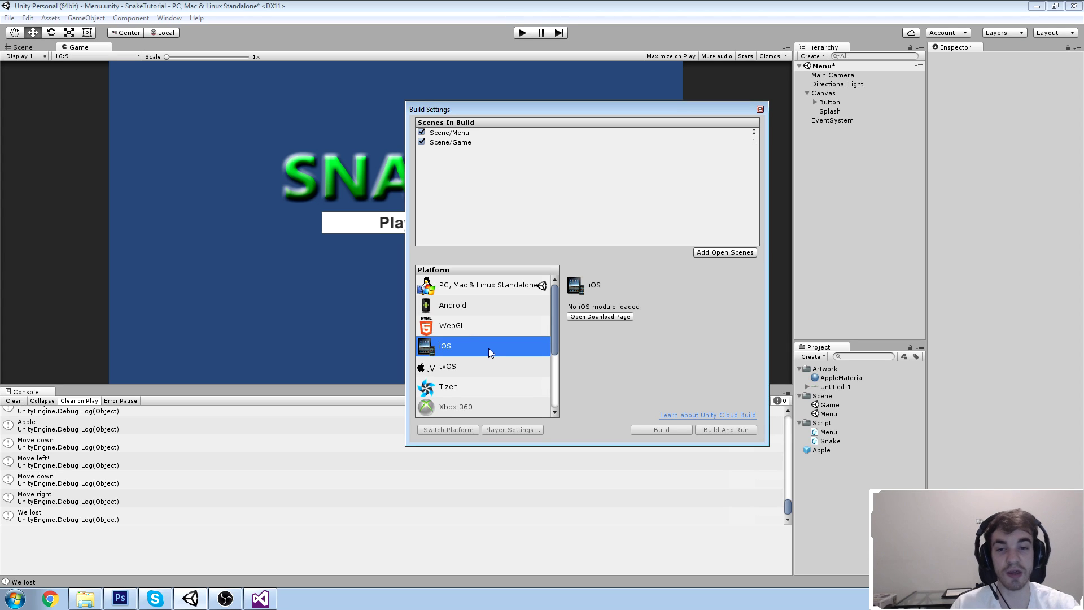
pyautogui.click(482, 367)
pyautogui.click(476, 384)
pyautogui.click(479, 327)
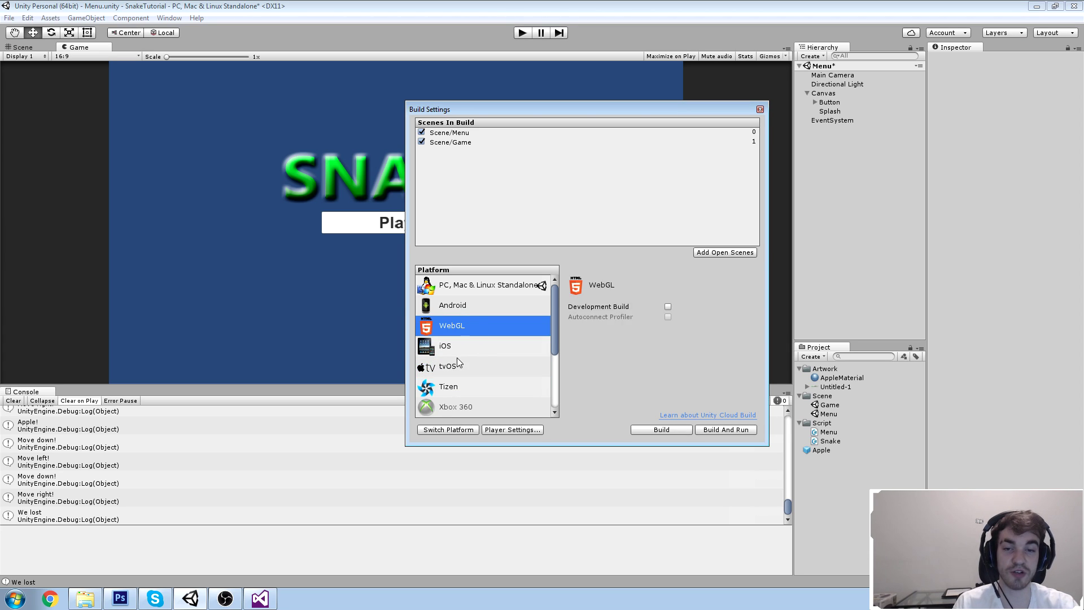
pyautogui.click(456, 361)
pyautogui.scroll(-2, 457, 363)
pyautogui.click(463, 338)
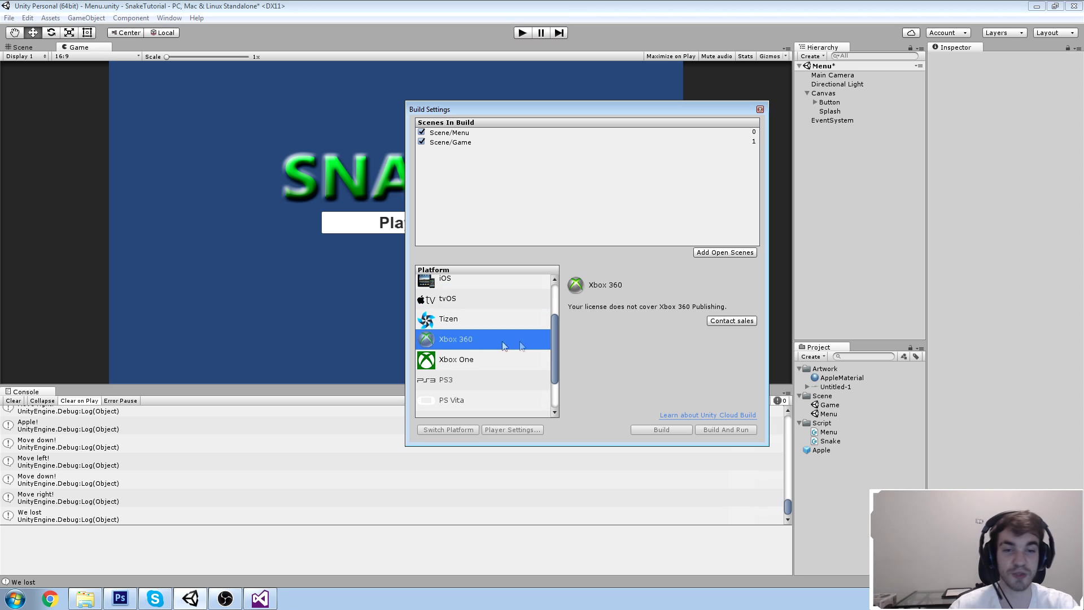
pyautogui.scroll(3, 489, 333)
pyautogui.click(459, 384)
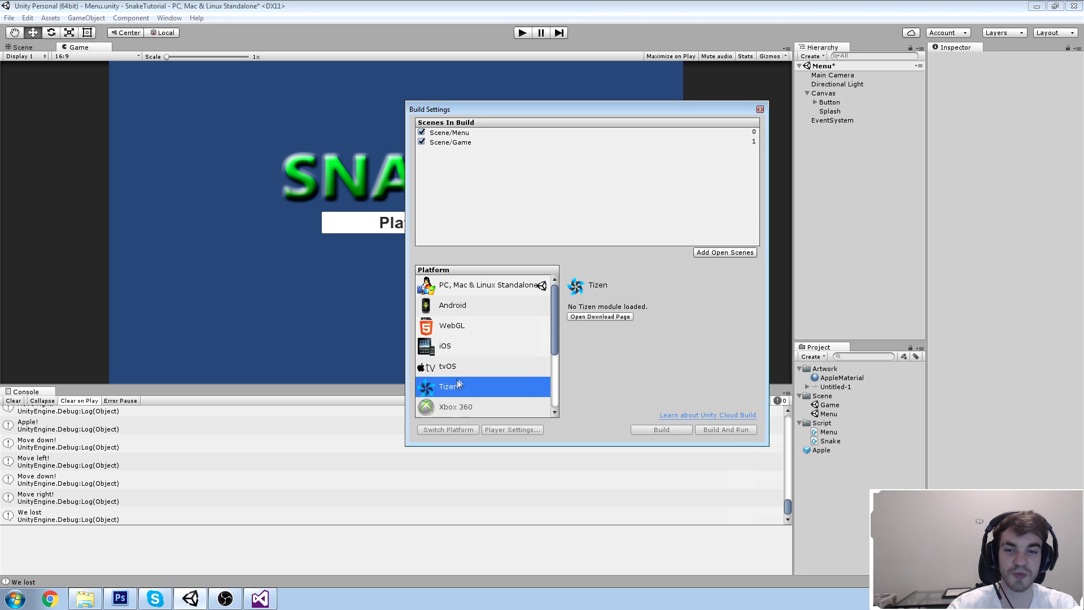
pyautogui.click(463, 346)
pyautogui.click(619, 317)
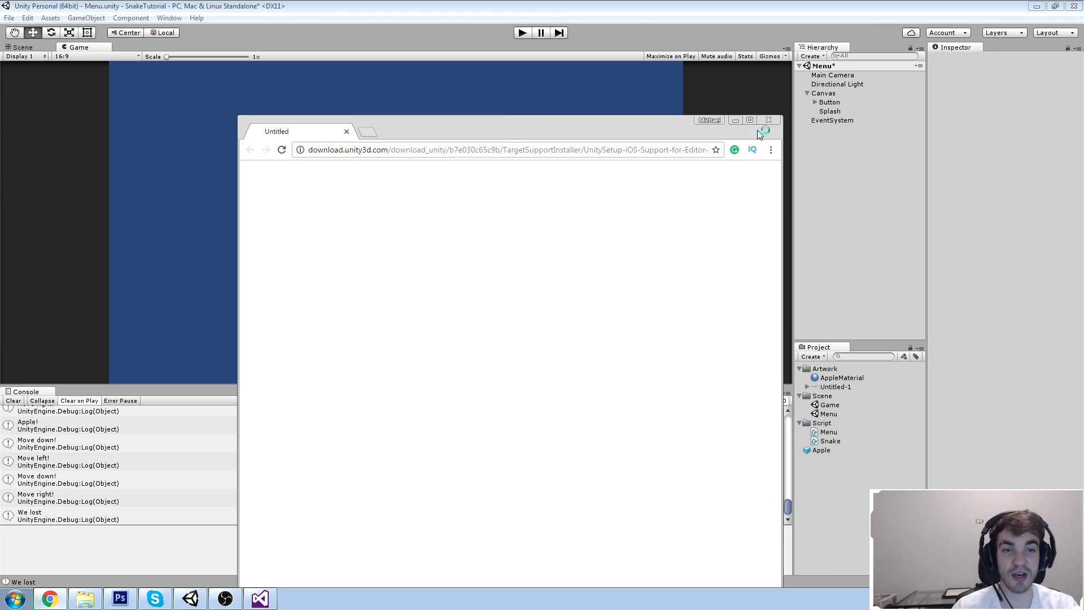
pyautogui.click(769, 121)
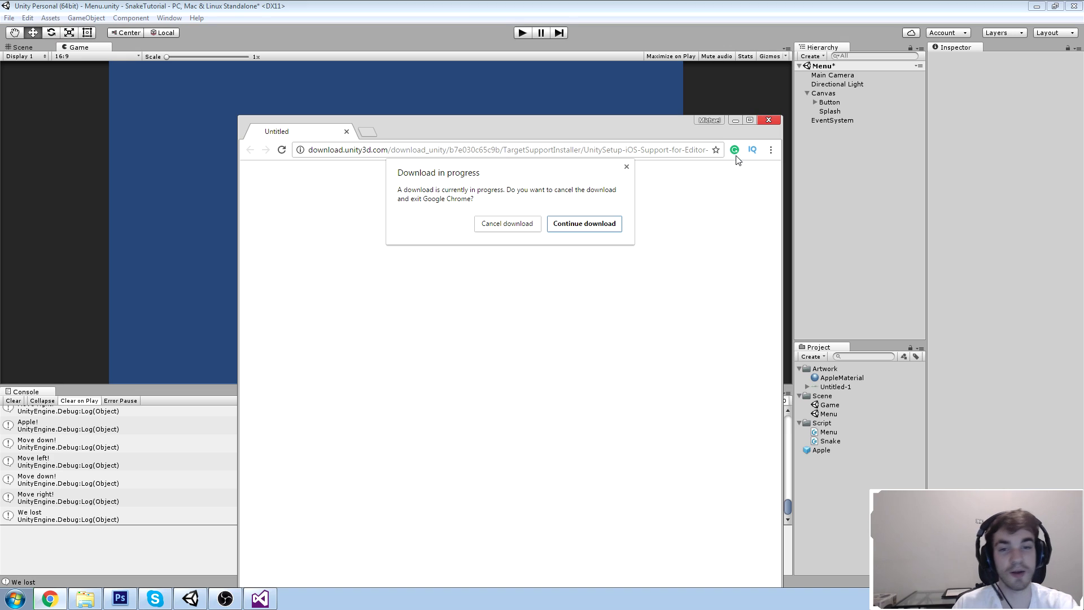
pyautogui.click(507, 223)
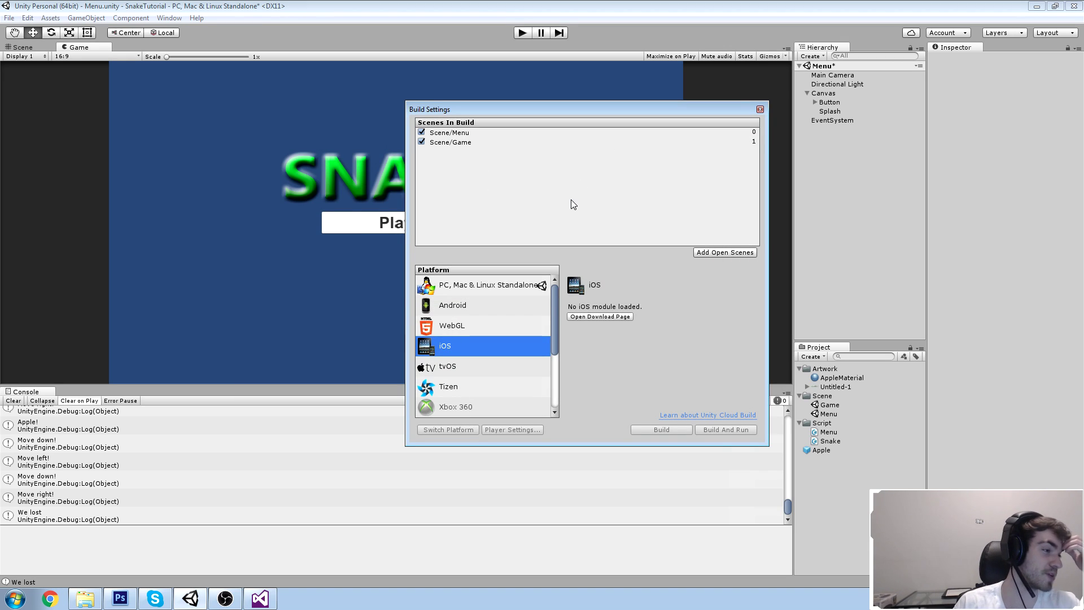
# Target PC, Mac & Linux Standalone and build and run the game as 'Snake'.
pyautogui.click(478, 287)
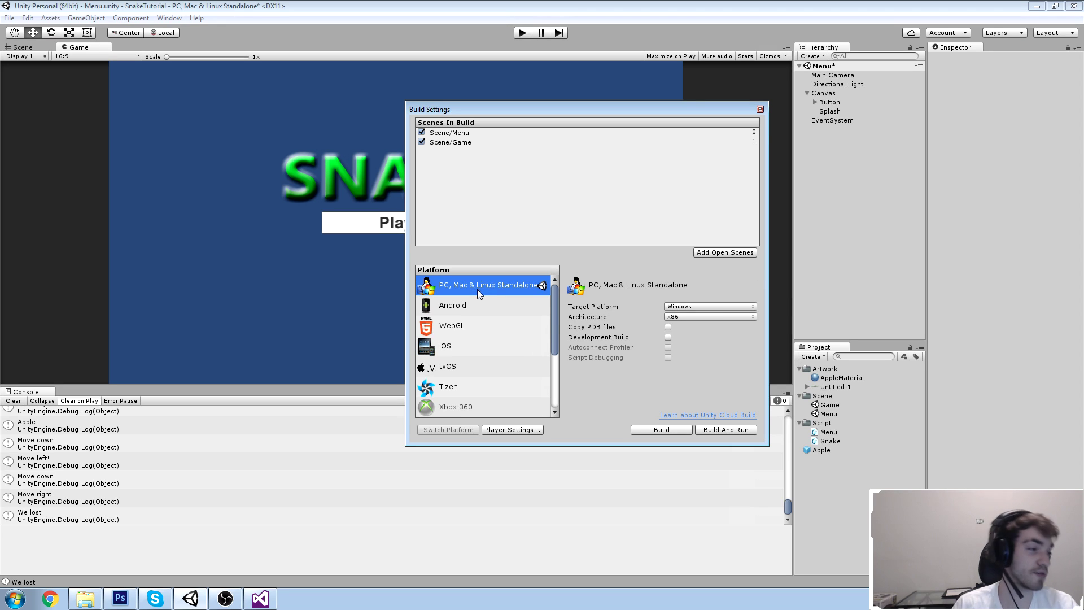
pyautogui.click(738, 429)
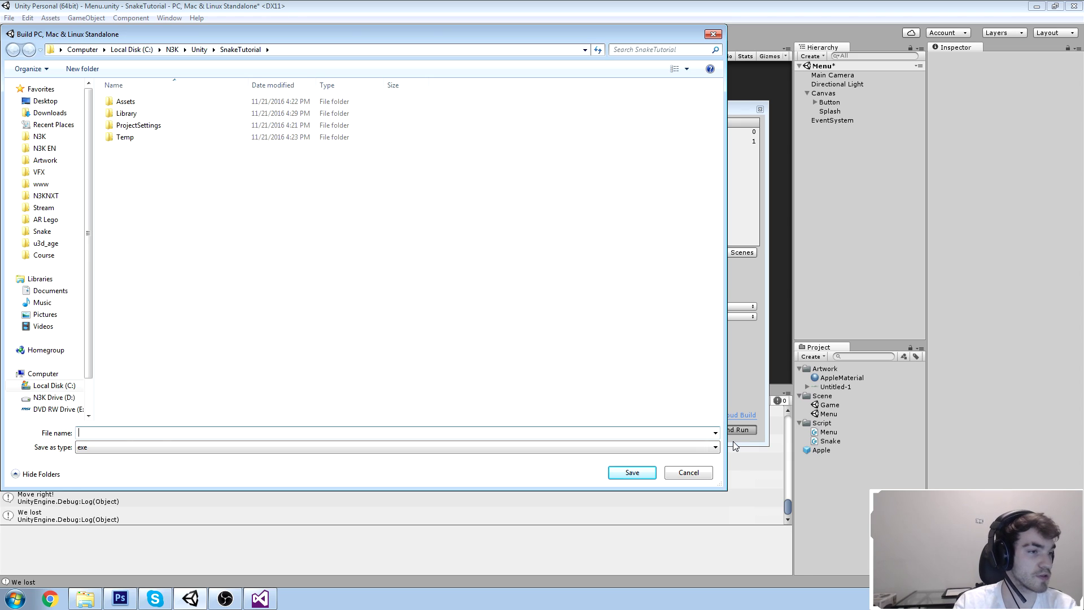
pyautogui.write('Snake')
pyautogui.press('Return')
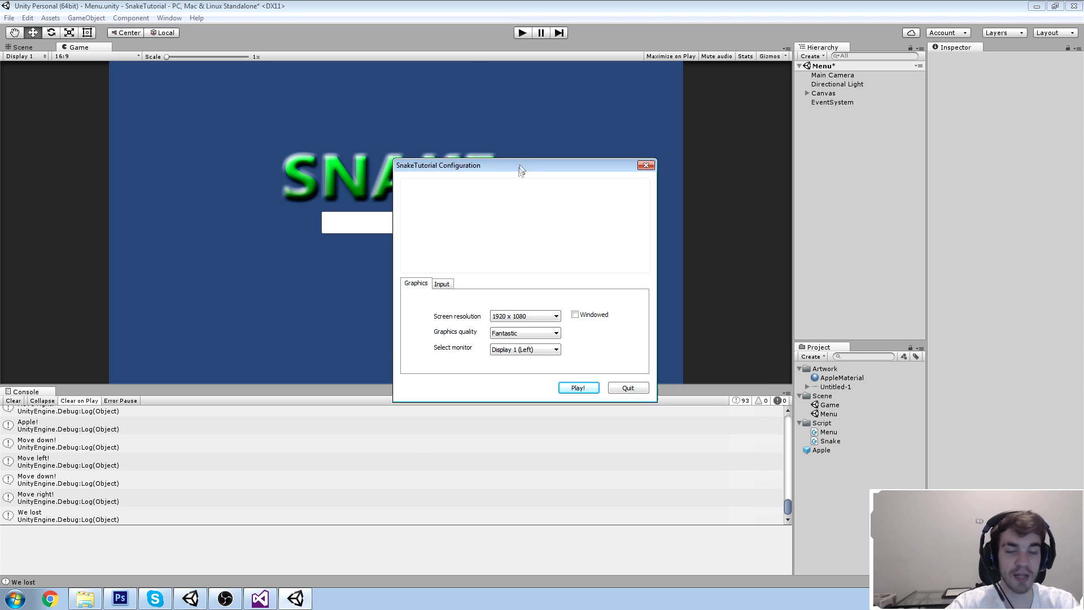
# Keep 1920 x 1080 full screen in the launcher and start the game.
pyautogui.moveTo(489, 164); pyautogui.dragTo(623, 126)
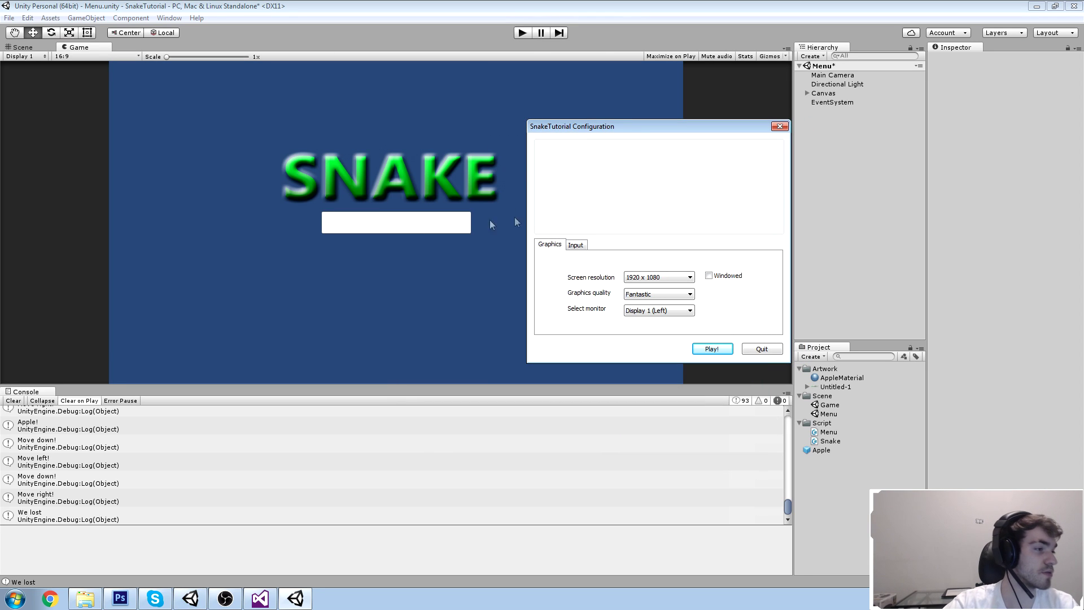
pyautogui.click(664, 278)
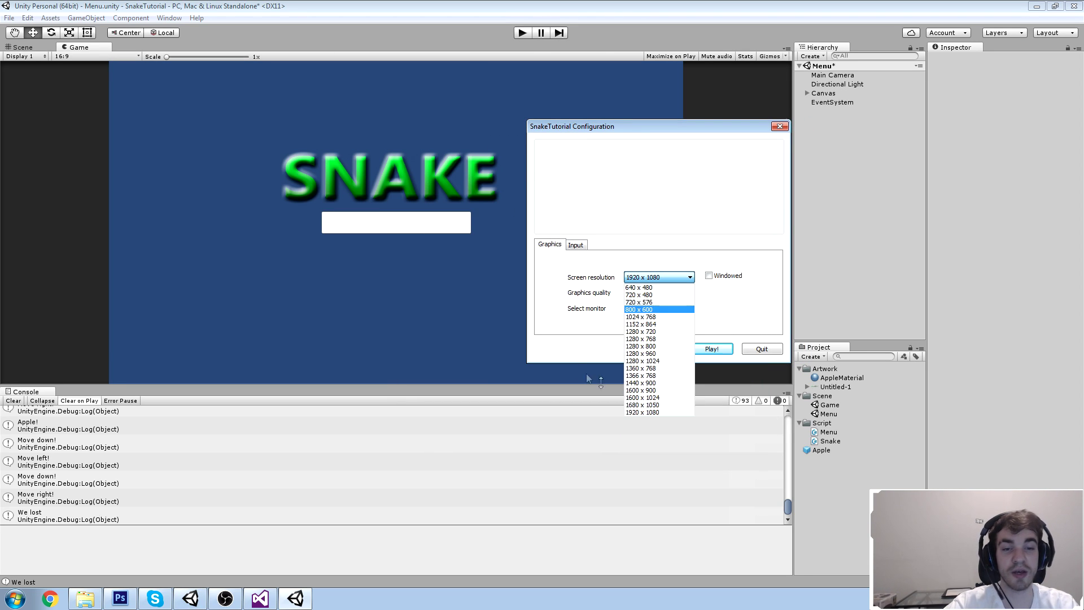
pyautogui.click(657, 413)
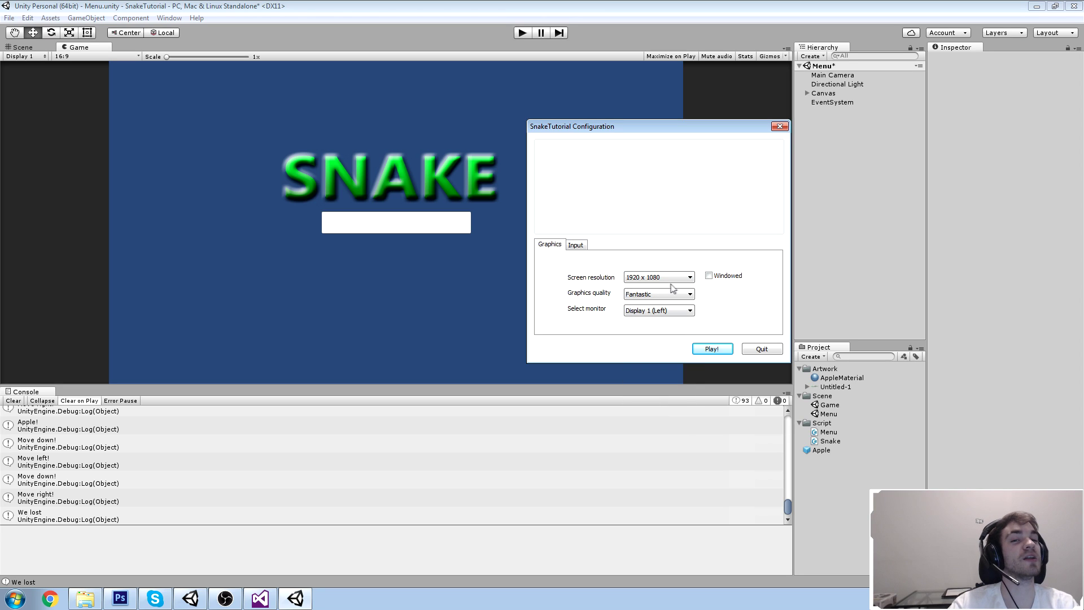
pyautogui.click(707, 349)
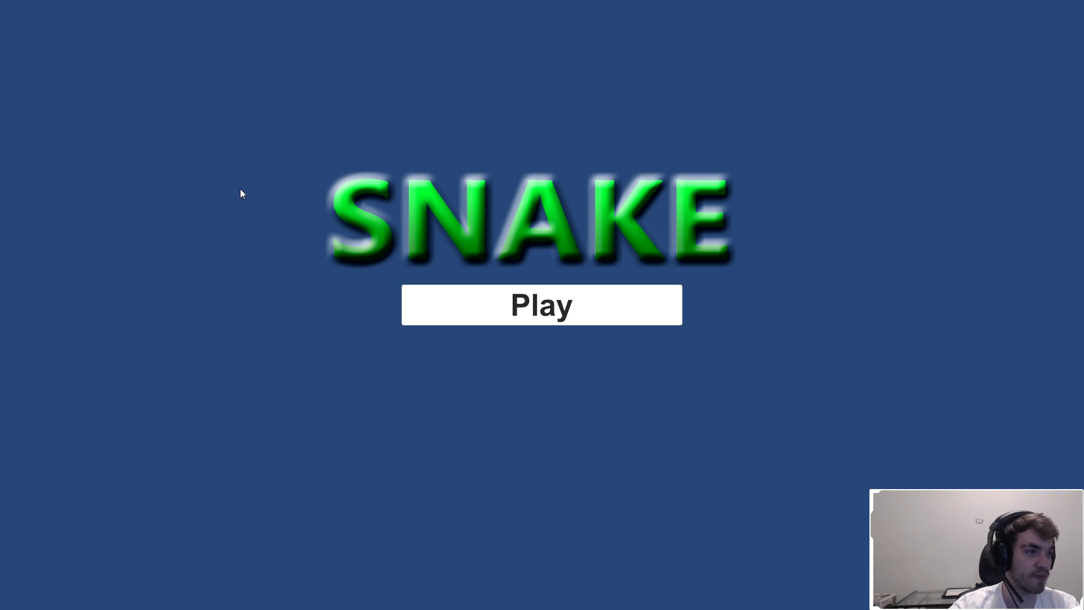
# Start a round and steer the snake with the arrow keys onto the red food until the score reaches 9.
pyautogui.click(561, 324)
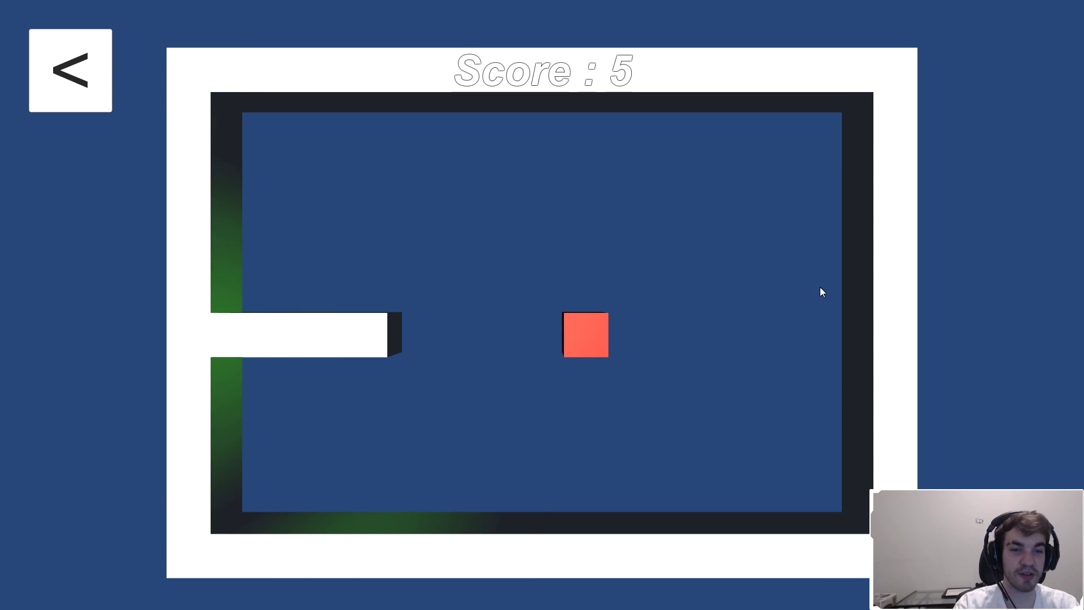
pyautogui.press('Up')
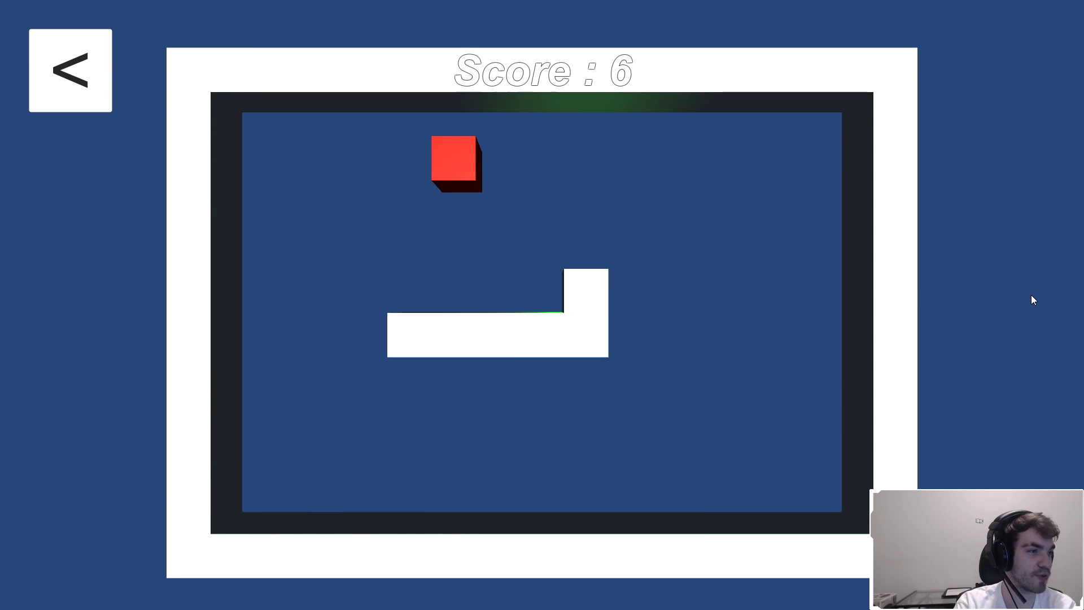
pyautogui.press('Left')
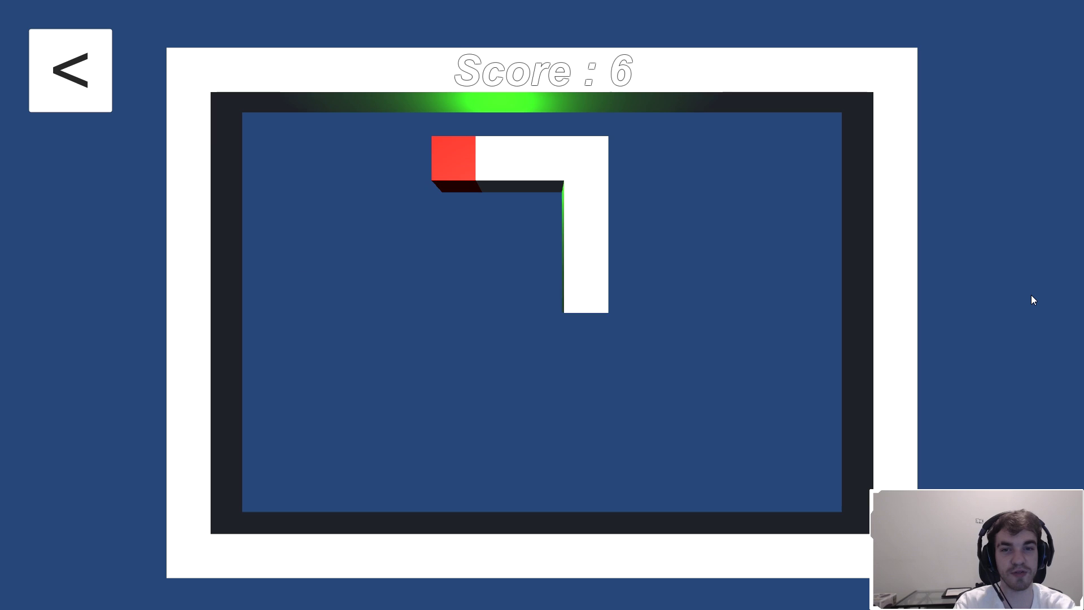
pyautogui.press('Down')
pyautogui.press('Left')
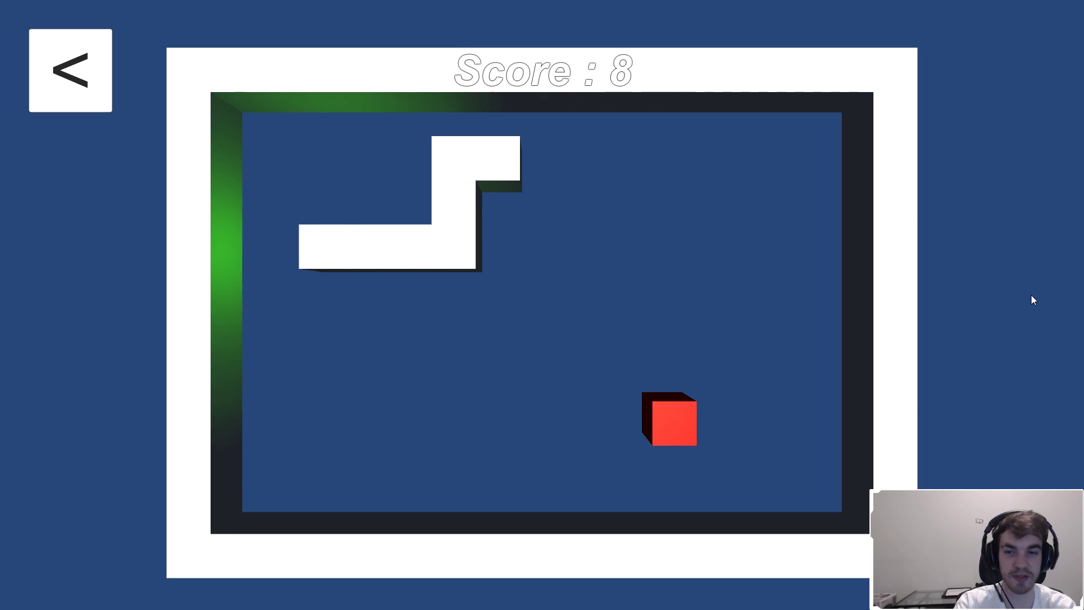
pyautogui.press('Down')
pyautogui.press('Right')
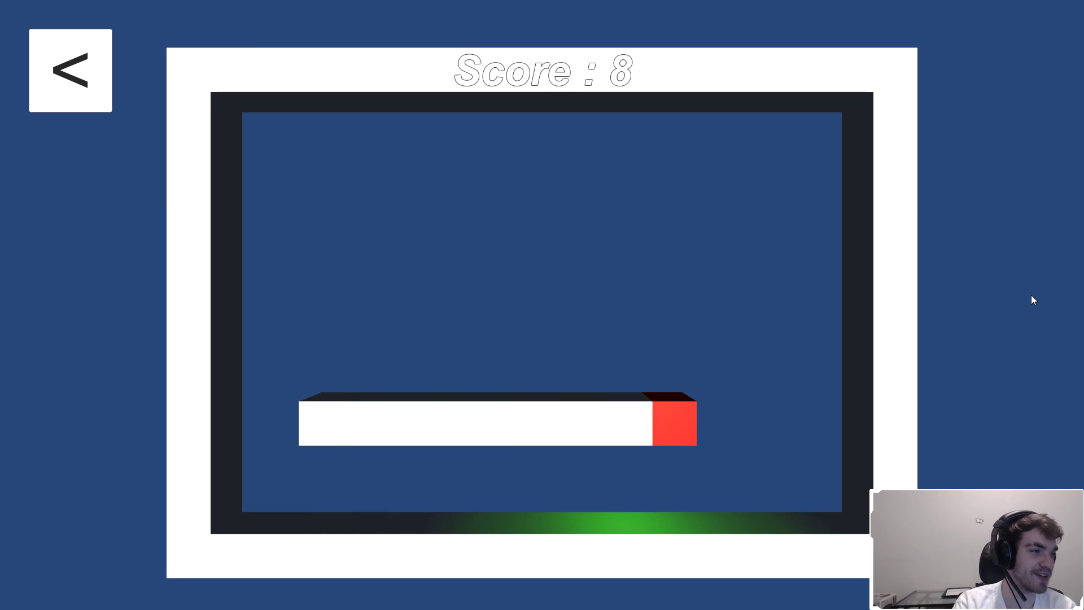
pyautogui.press('Up')
pyautogui.press('Left')
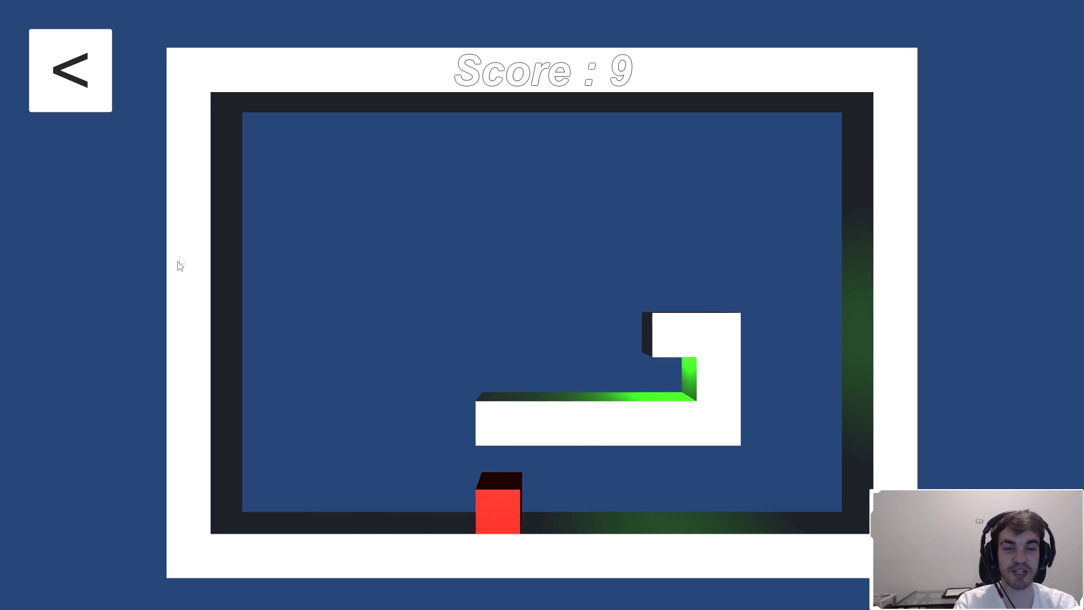
pyautogui.press('Down')
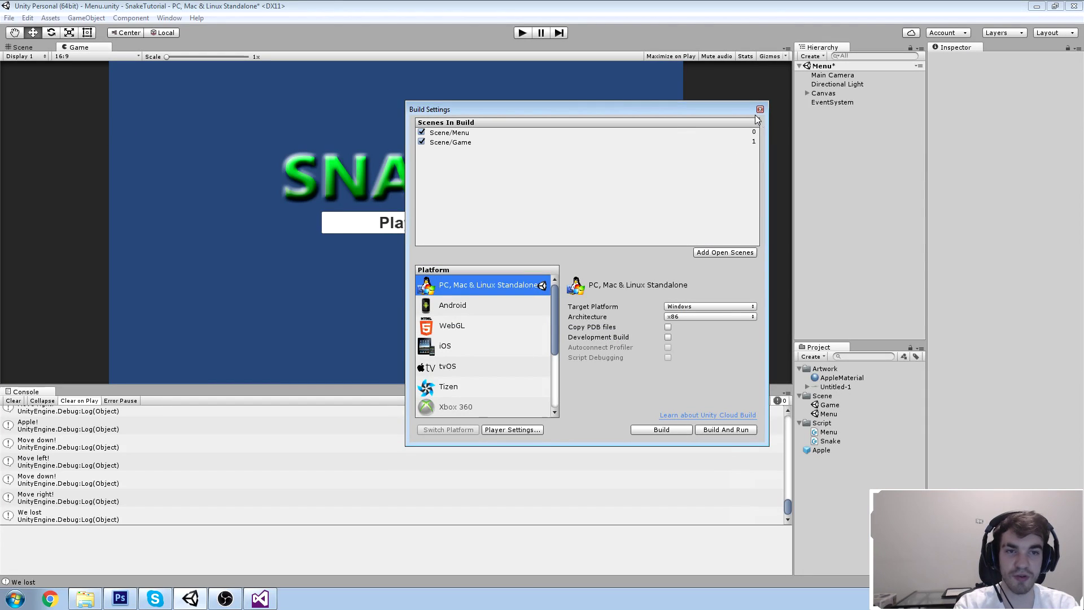
# Close Build Settings and show the SnakeTutorial project folder in Explorer via Artwork.
pyautogui.click(761, 109)
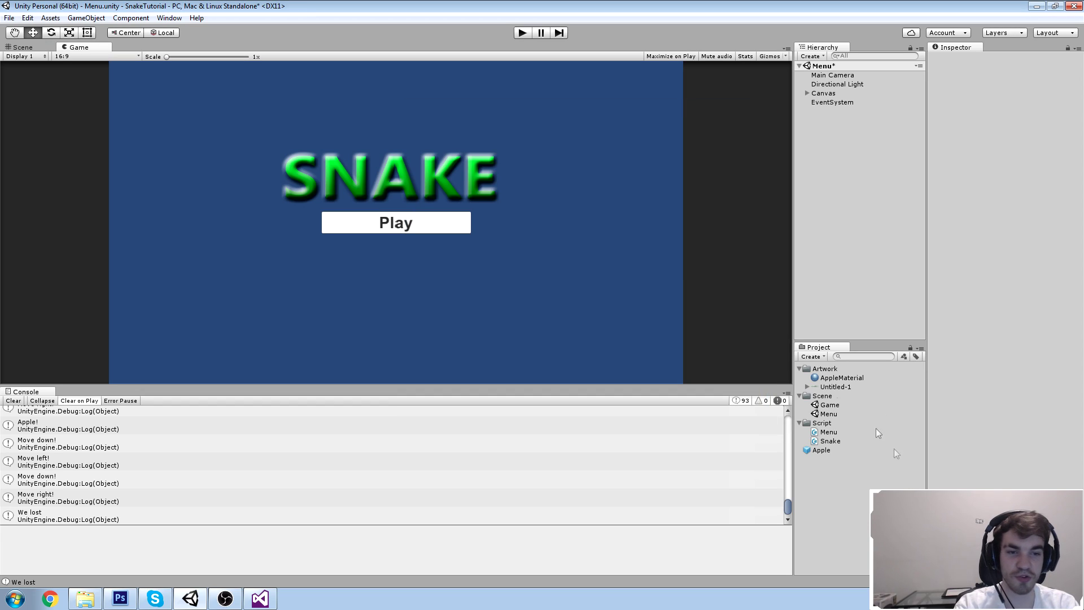
pyautogui.click(825, 369)
pyautogui.rightClick(826, 368)
pyautogui.click(847, 383)
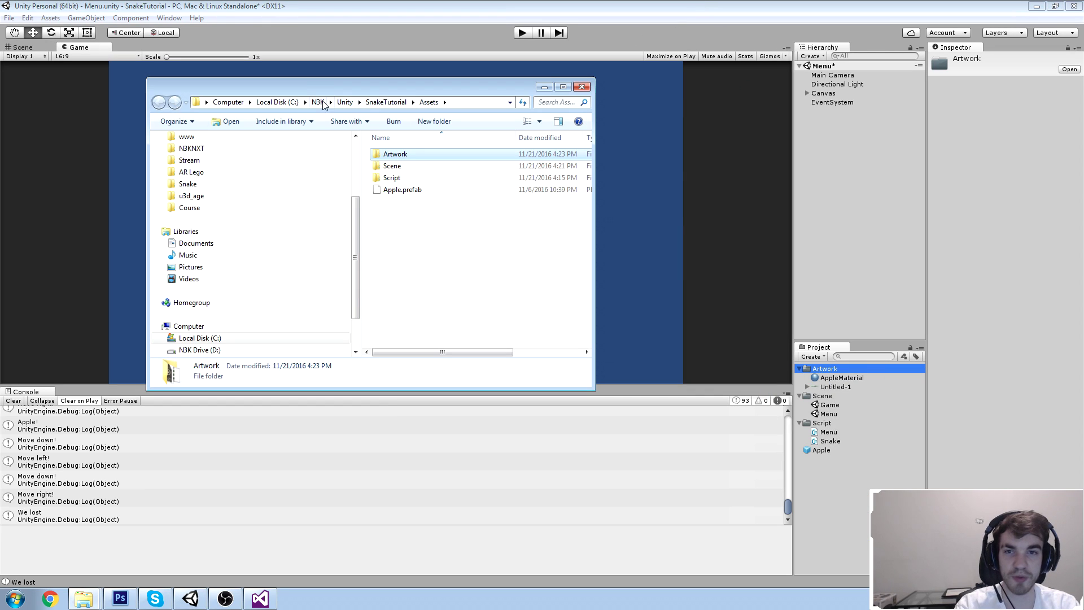
pyautogui.click(386, 102)
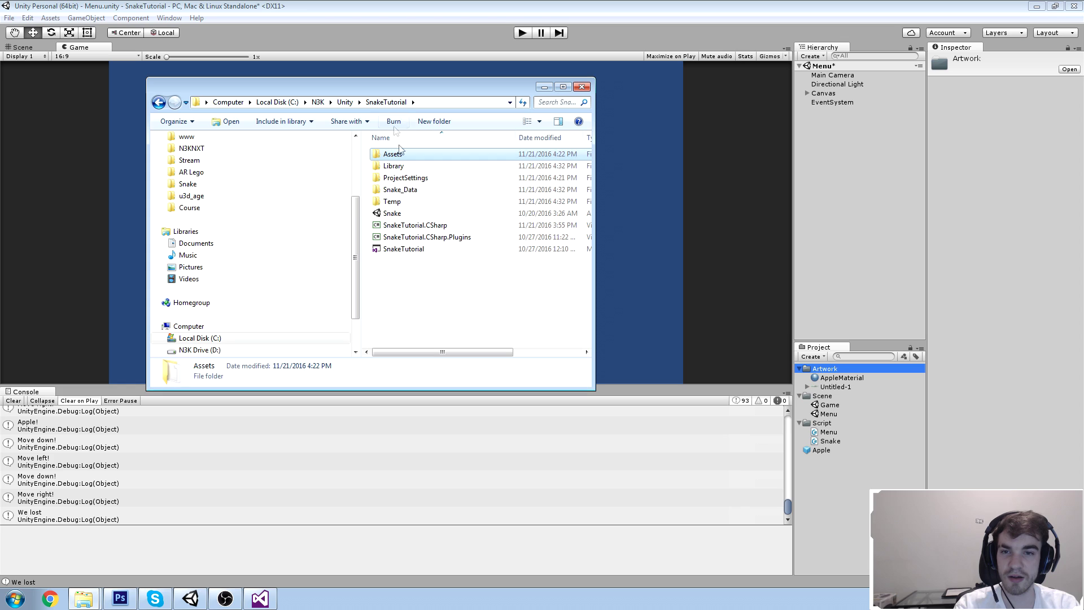
# Create a new folder named 'Build' in the SnakeTutorial folder.
pyautogui.click(450, 312)
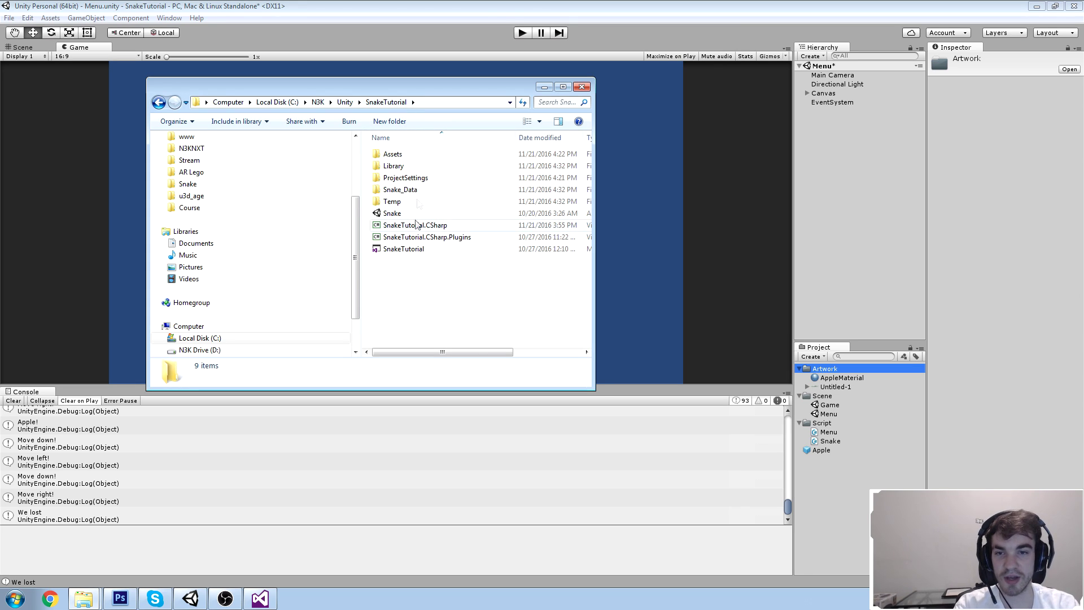
pyautogui.rightClick(431, 295)
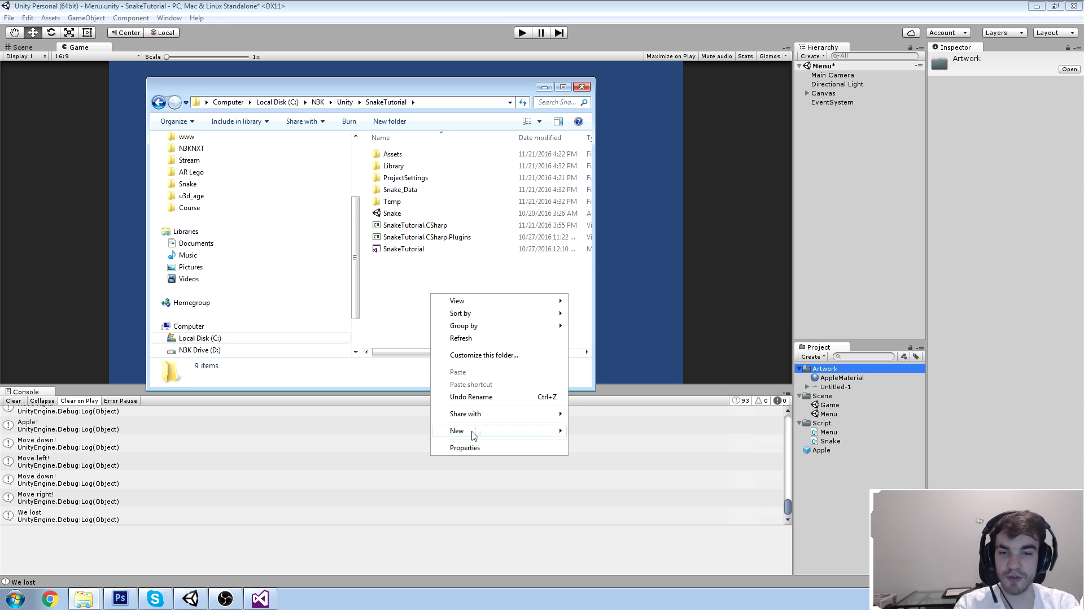
pyautogui.moveTo(473, 435)
pyautogui.click(632, 435)
pyautogui.write('Build')
pyautogui.press('Return')
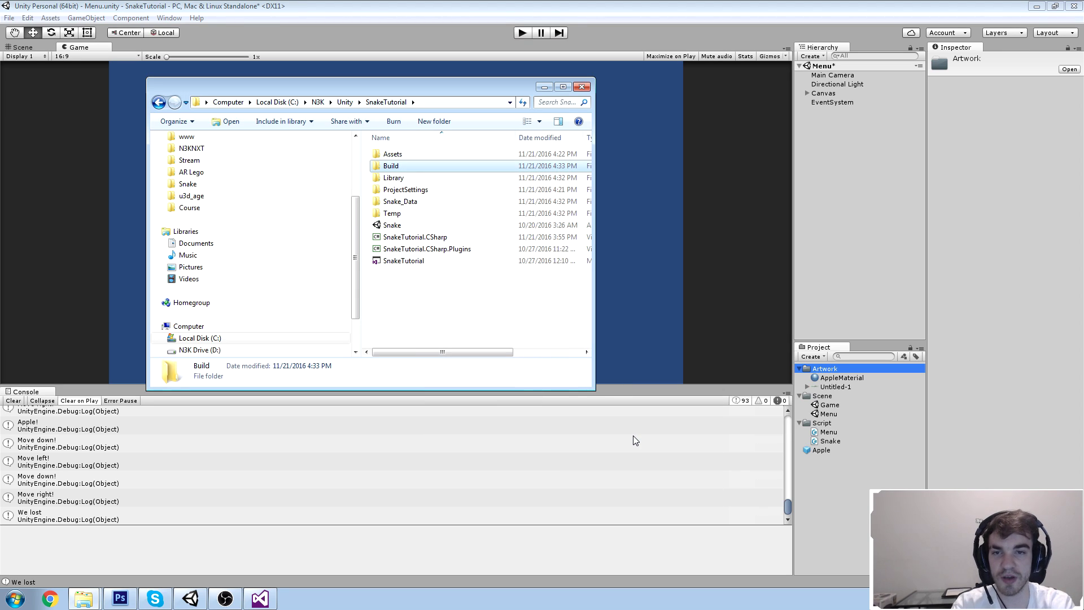
# Move Snake_Data and the Snake application into the Build folder.
pyautogui.click(414, 203)
pyautogui.keyDown('ctrl'); pyautogui.click(417, 227); pyautogui.keyUp('ctrl')
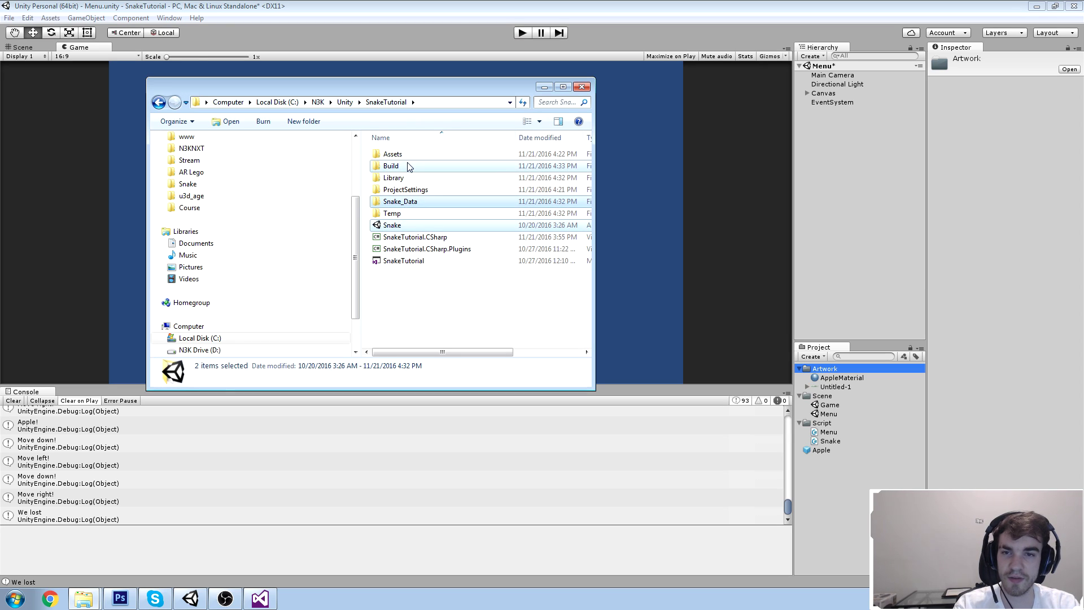
pyautogui.moveTo(410, 166); pyautogui.dragTo(406, 167)
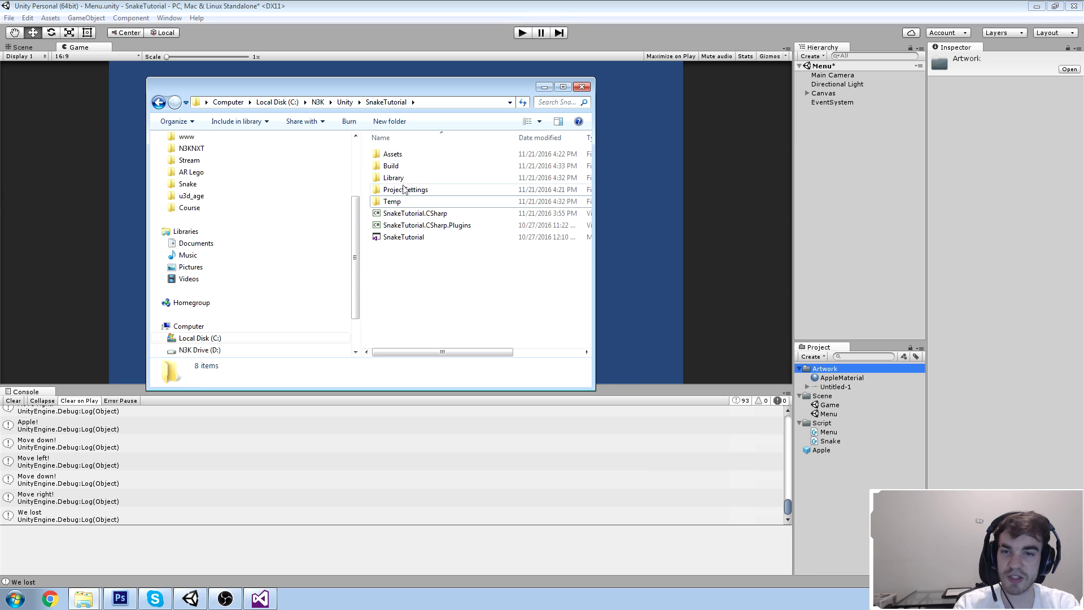
pyautogui.doubleClick(404, 168)
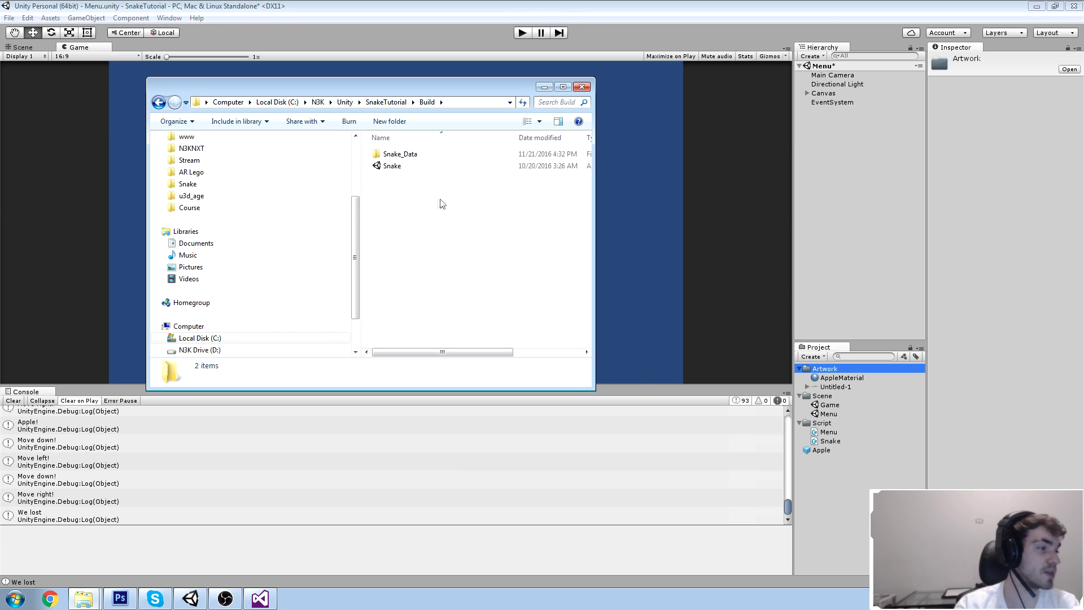
# Check Snake_Data, test-run Snake from the Build folder, then close the Unity editor.
pyautogui.click(407, 168)
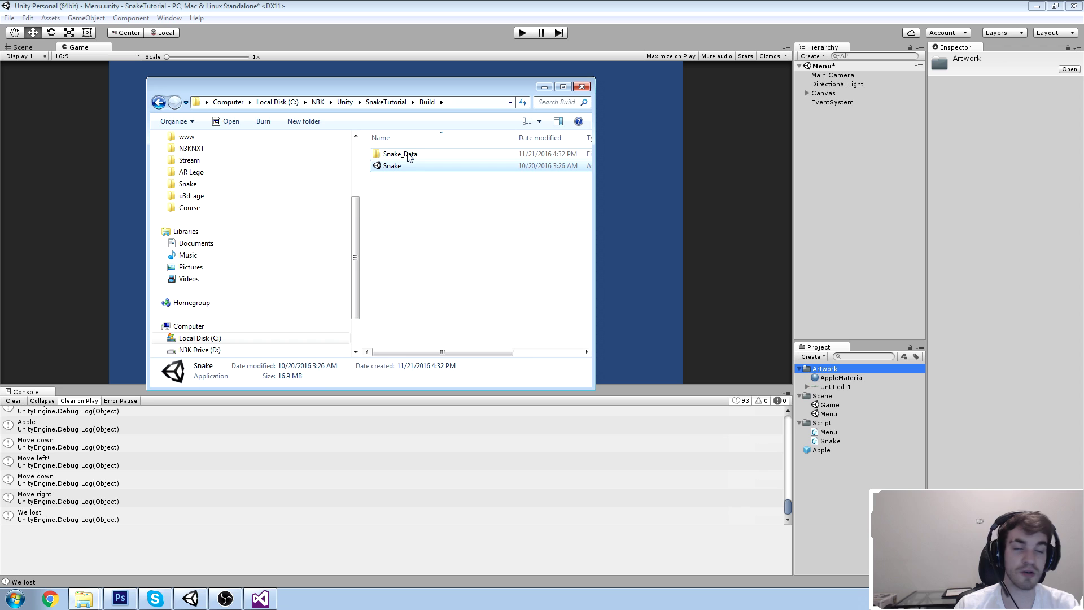
pyautogui.doubleClick(408, 155)
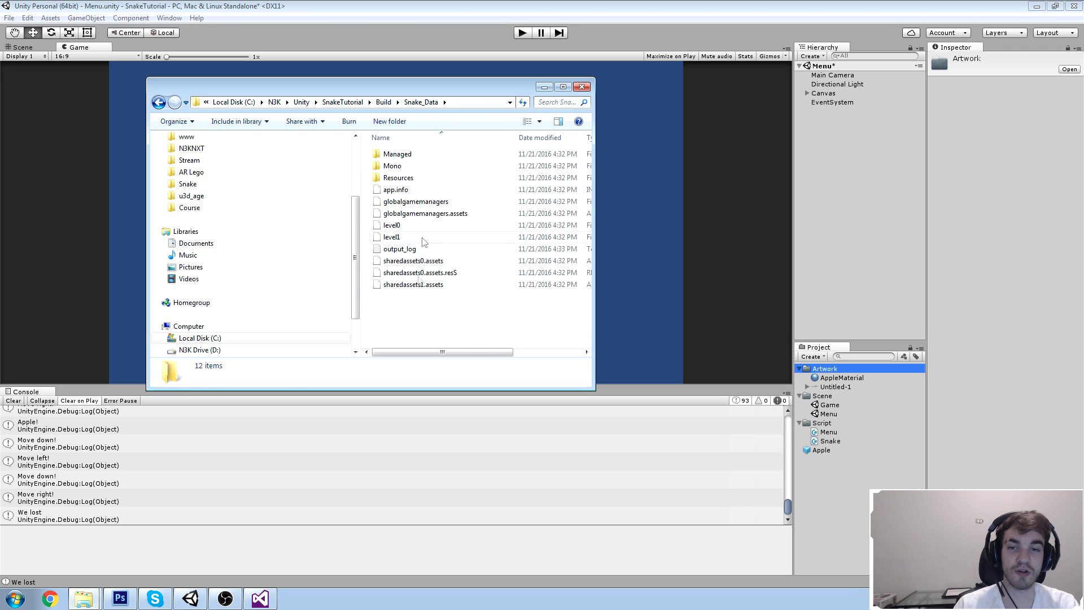
pyautogui.press('BackSpace')
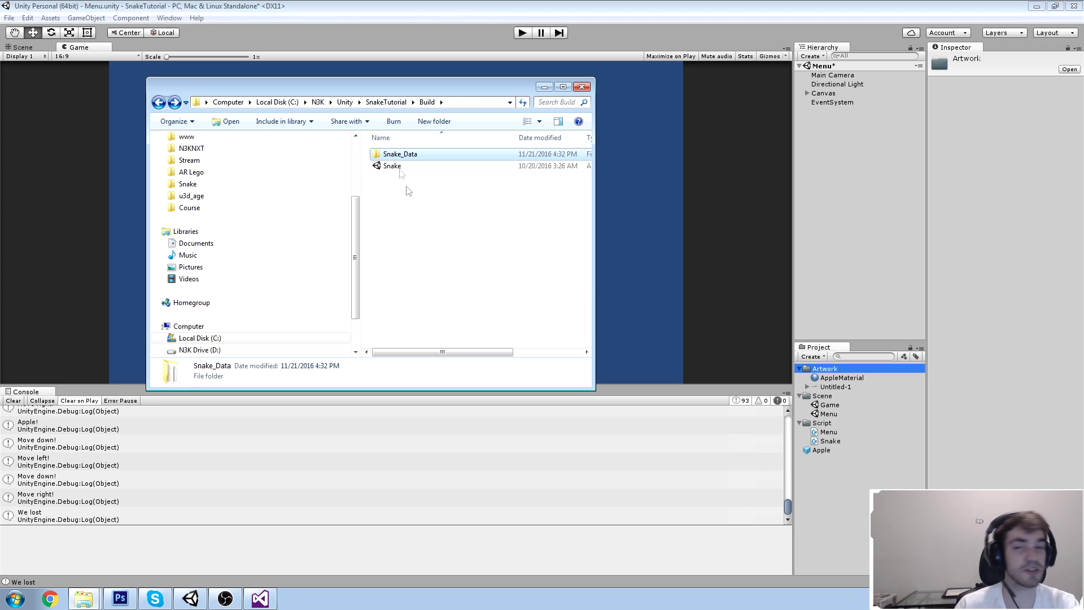
pyautogui.click(401, 168)
pyautogui.doubleClick(402, 170)
pyautogui.click(597, 411)
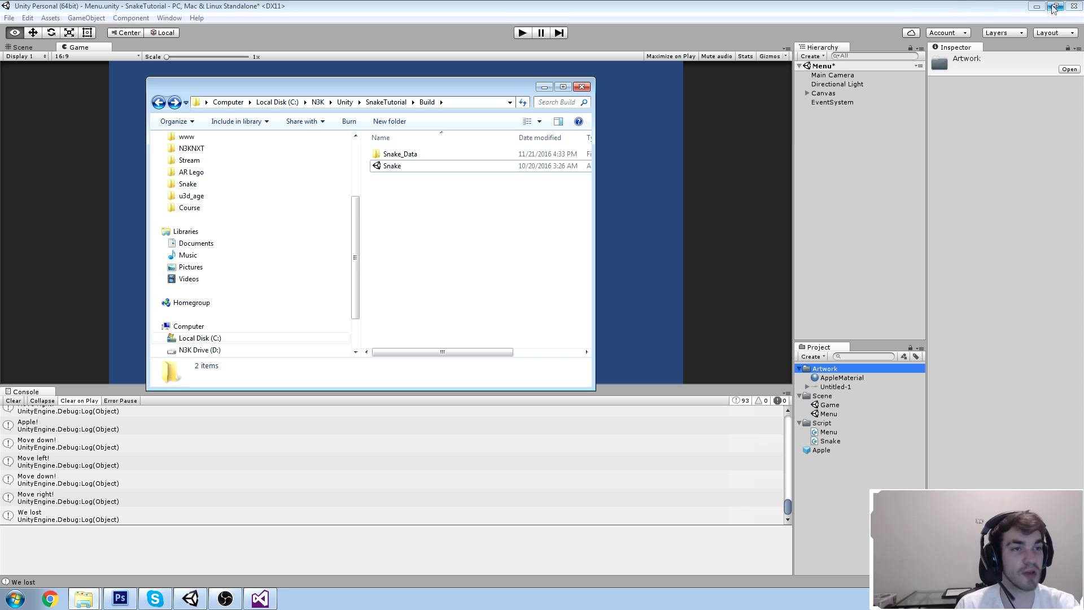
pyautogui.click(1074, 6)
# Answer Unity's save prompt, then launch Snake from Build full screen with Play!
pyautogui.click(576, 320)
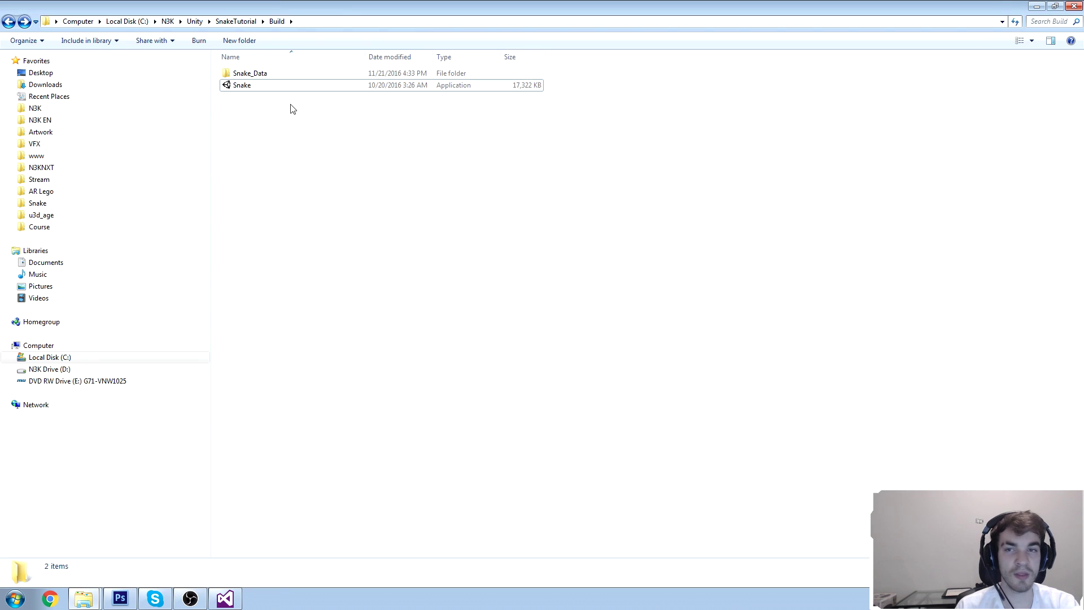
pyautogui.doubleClick(283, 85)
pyautogui.click(591, 415)
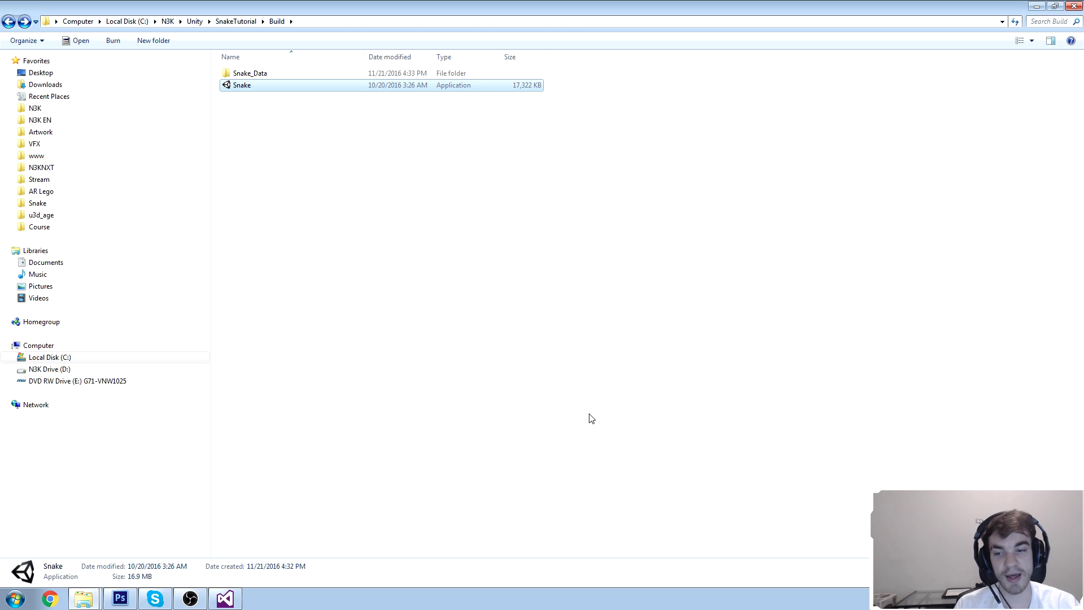
pyautogui.click(592, 418)
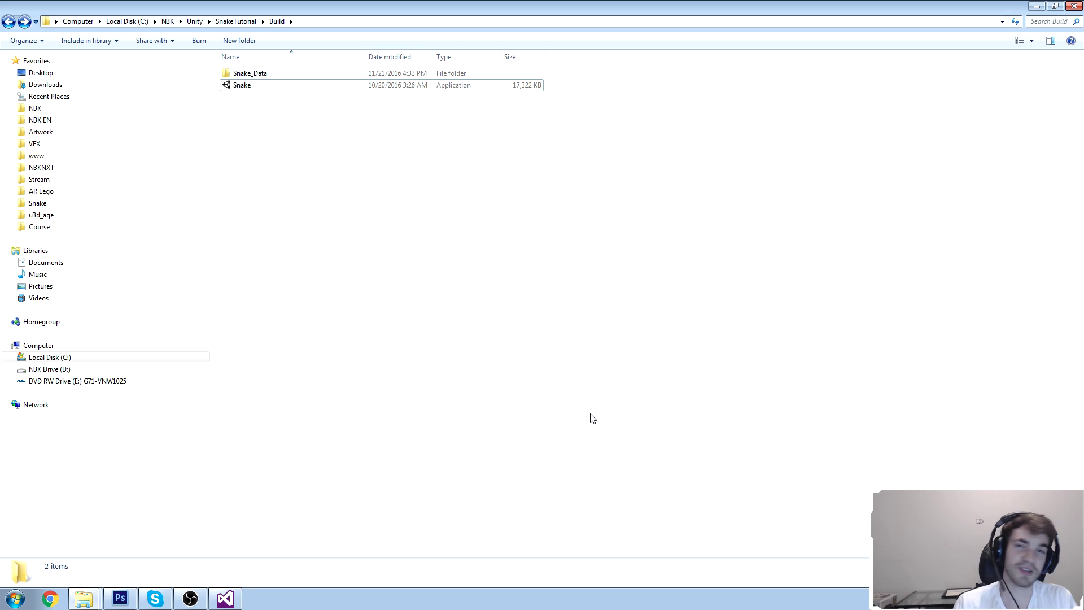